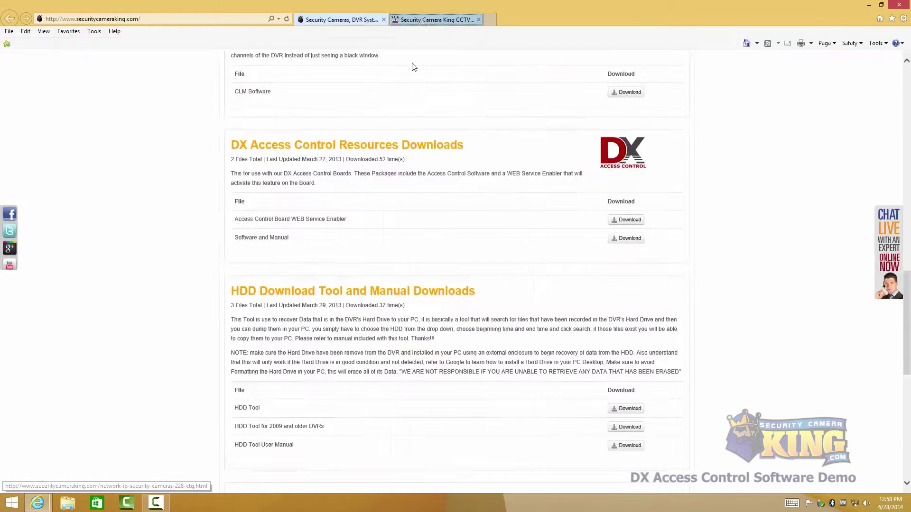
pyautogui.scroll(-1, 372, 206)
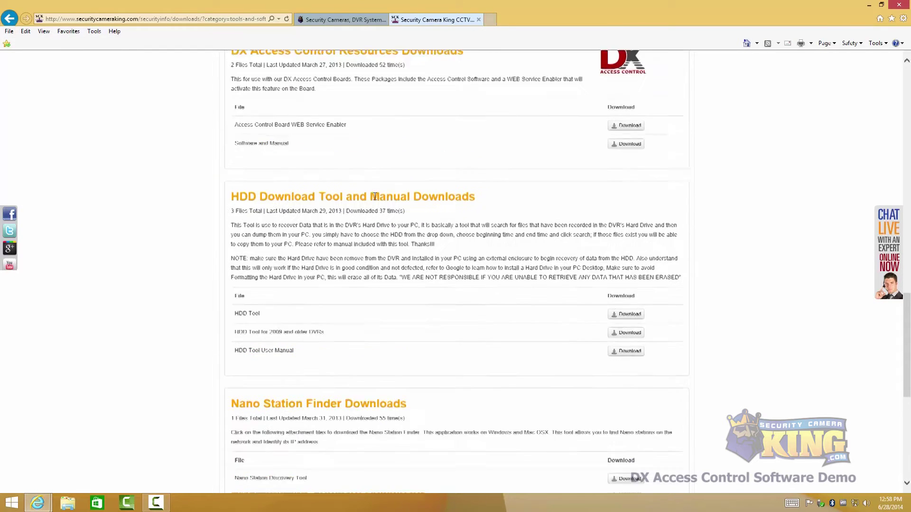
pyautogui.scroll(-1, 370, 184)
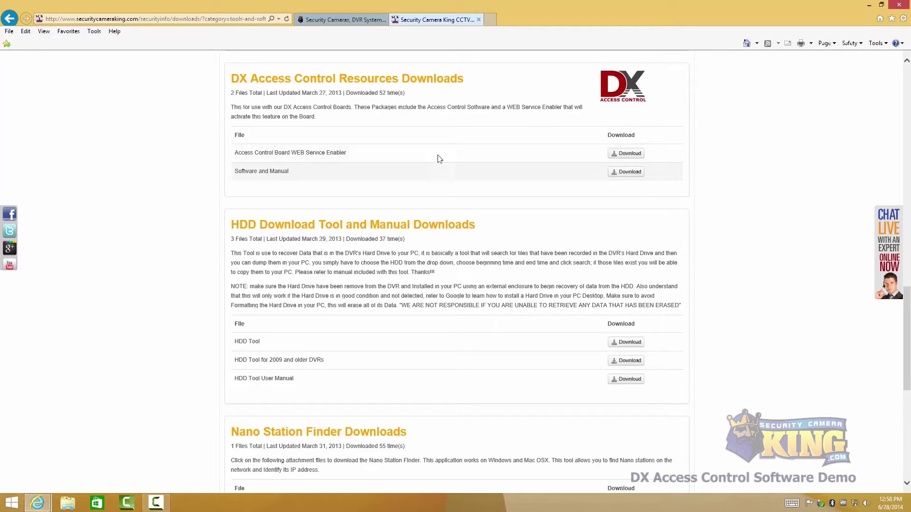
# - Close the Internet Explorer window showing the DX Access Control downloads page
pyautogui.click(898, 6)
# - Confirm closing all browser tabs, then launch AccessControl and log in
pyautogui.click(434, 249)
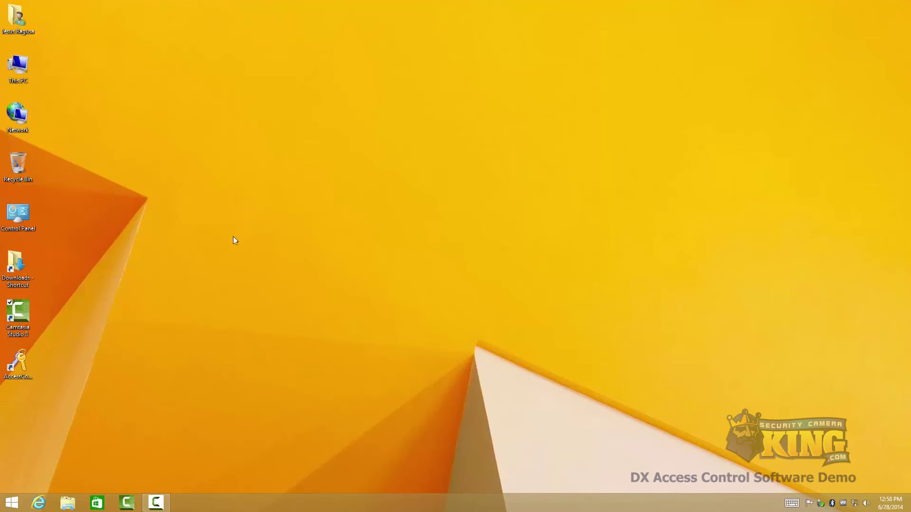
pyautogui.moveTo(18, 364)
pyautogui.doubleClick(23, 365)
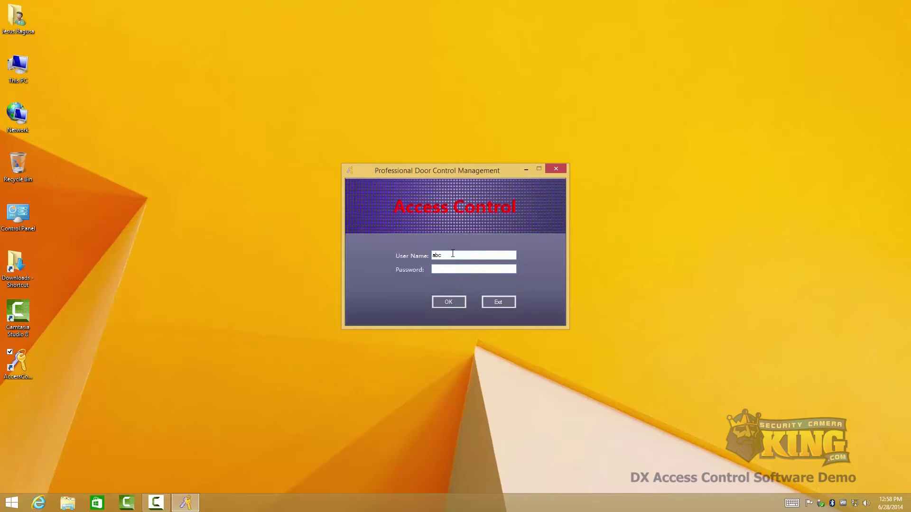
pyautogui.press('Return')
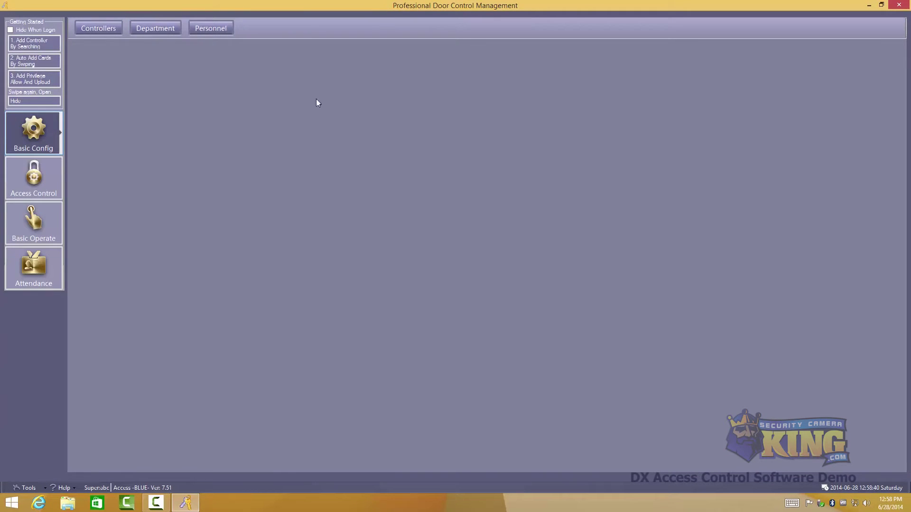
# - Search the network and add the found controller 423112839 to the system
pyautogui.click(98, 27)
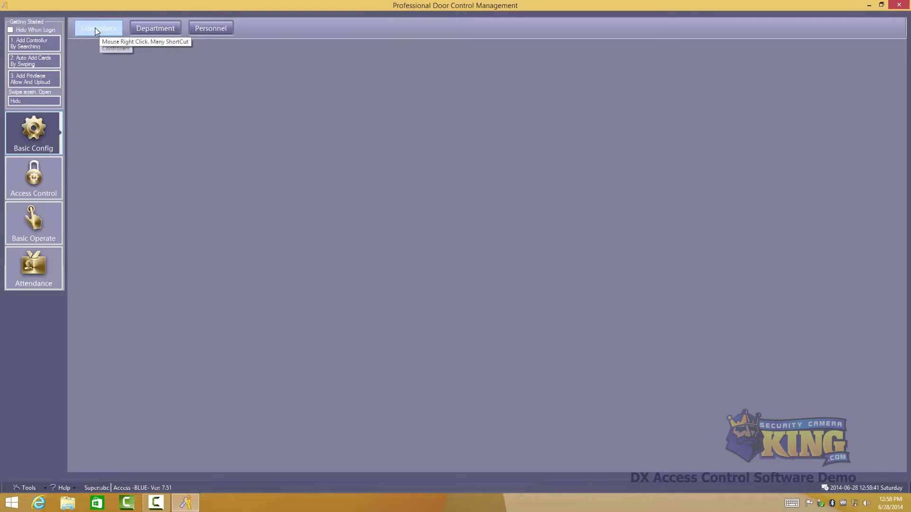
pyautogui.click(109, 49)
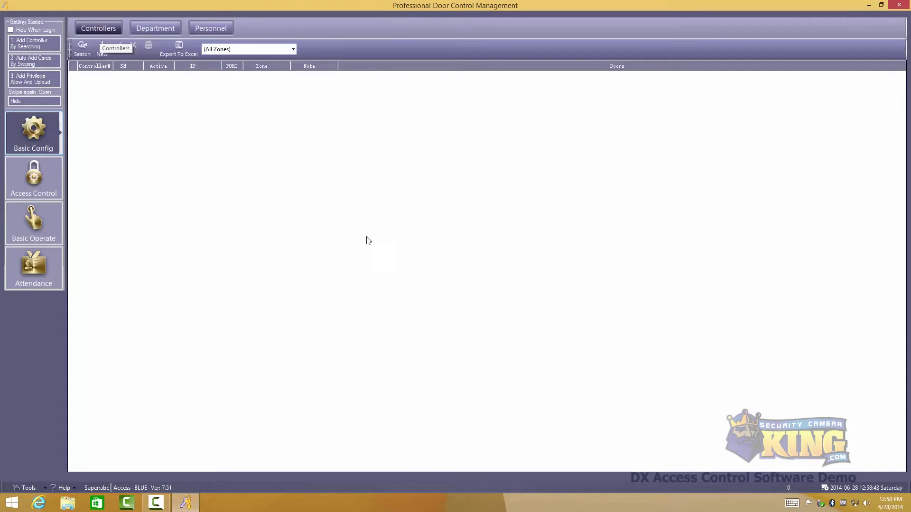
pyautogui.click(85, 49)
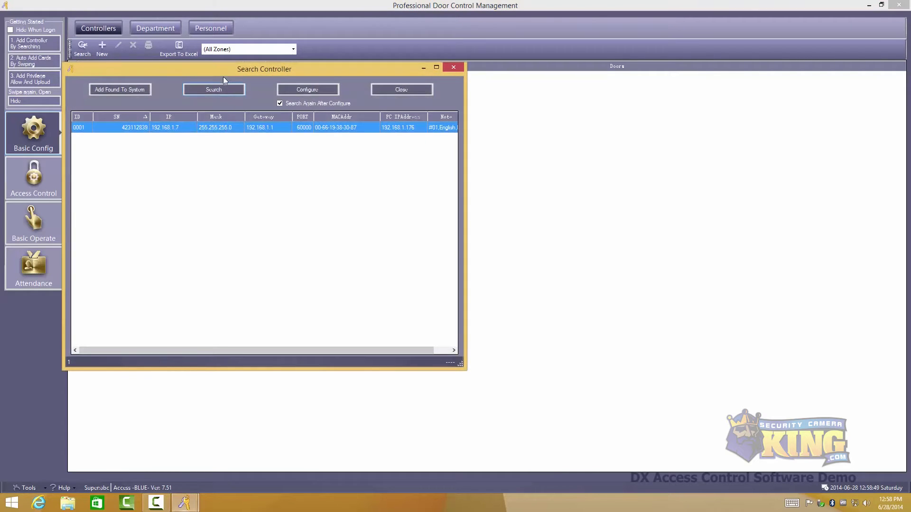
pyautogui.moveTo(223, 78); pyautogui.dragTo(308, 107)
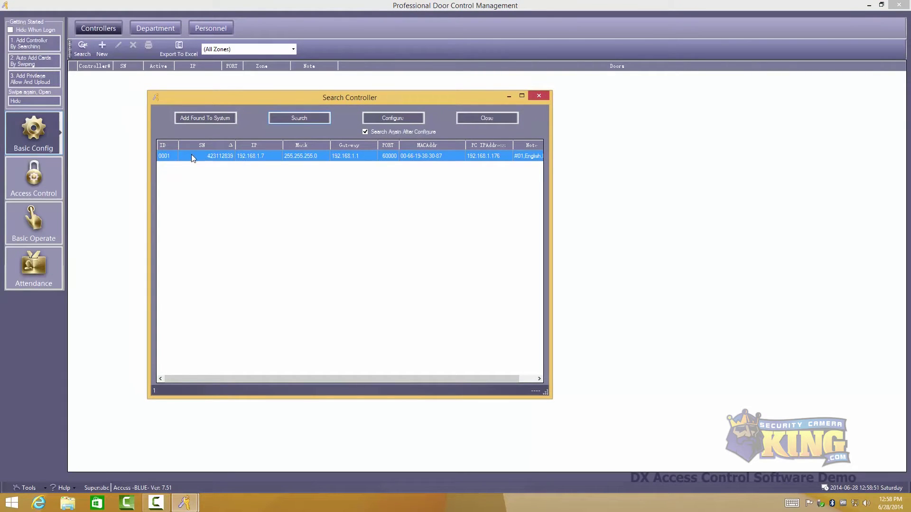
pyautogui.click(198, 161)
pyautogui.click(196, 117)
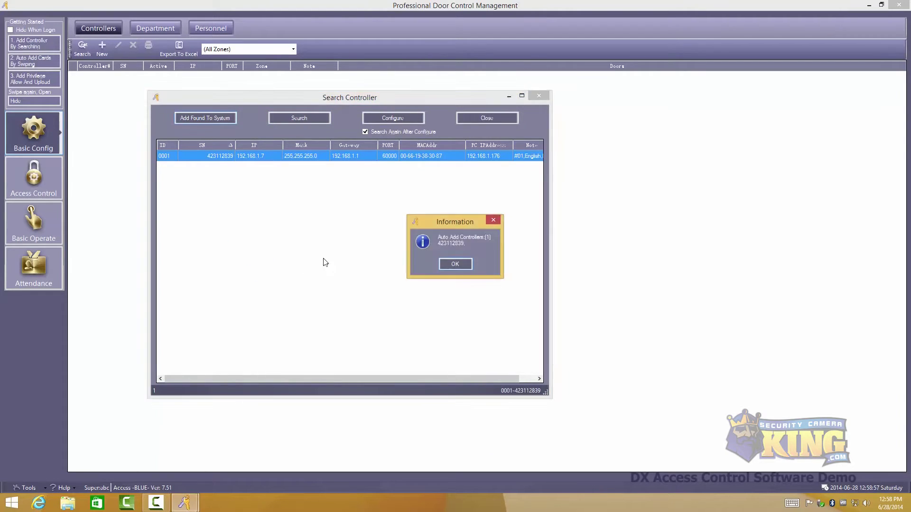
pyautogui.click(456, 268)
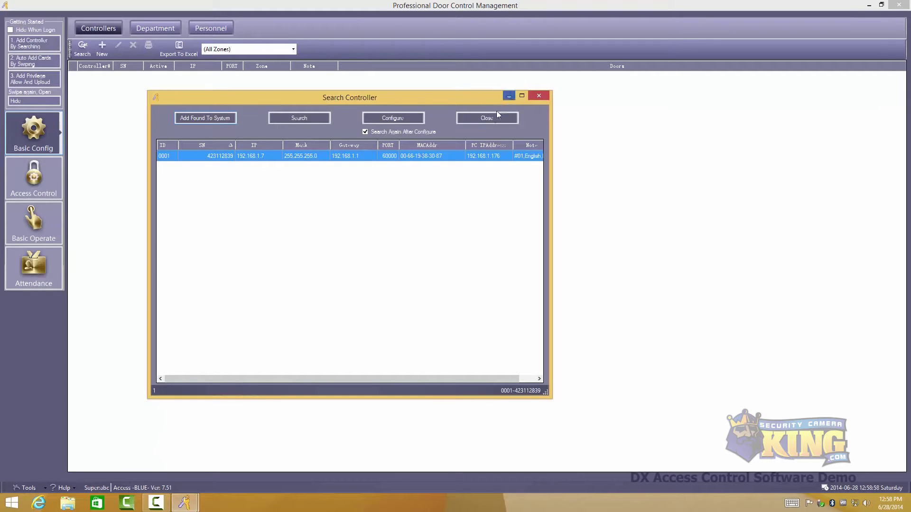
# - Review the controller's IP settings without changes and close the search window
pyautogui.click(380, 121)
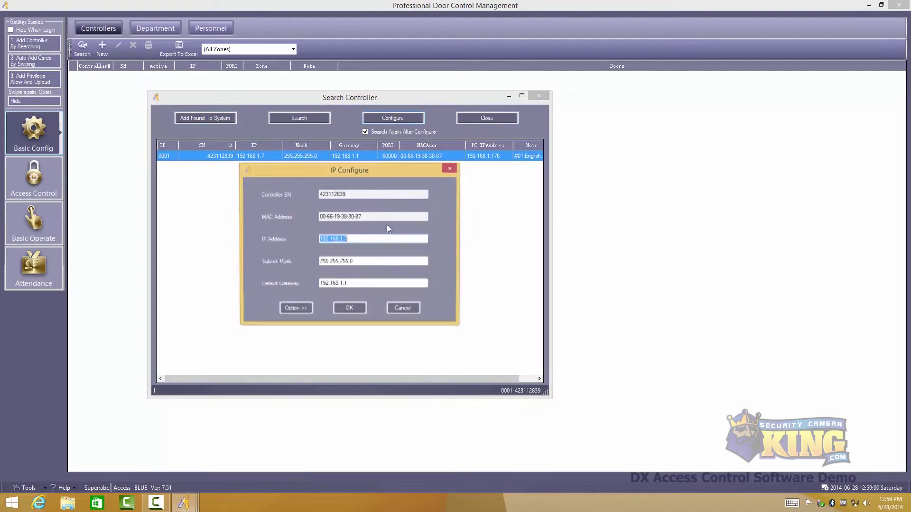
pyautogui.click(403, 309)
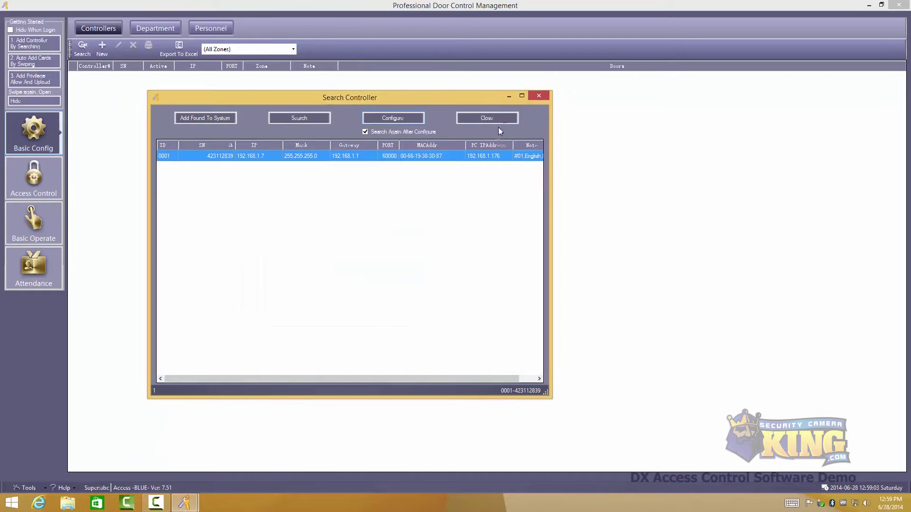
pyautogui.click(538, 96)
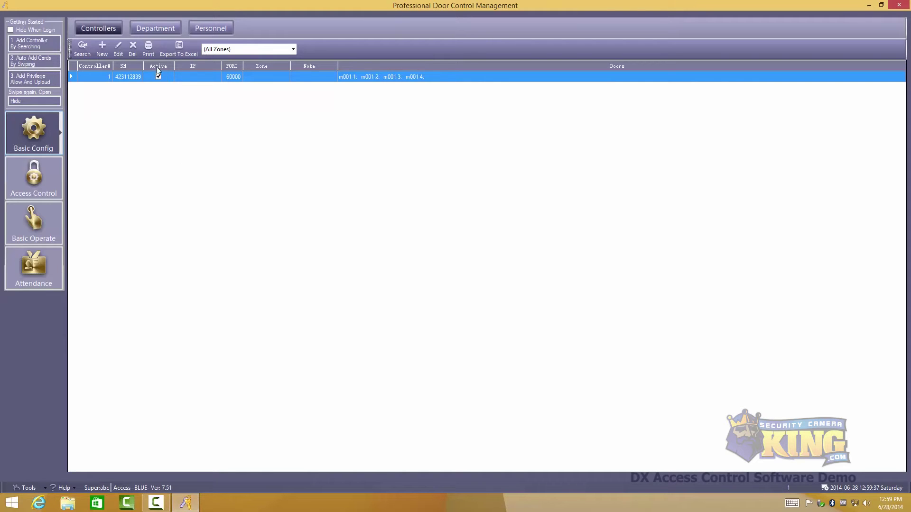
# - Switch to the Department section to see the empty department list
pyautogui.click(160, 29)
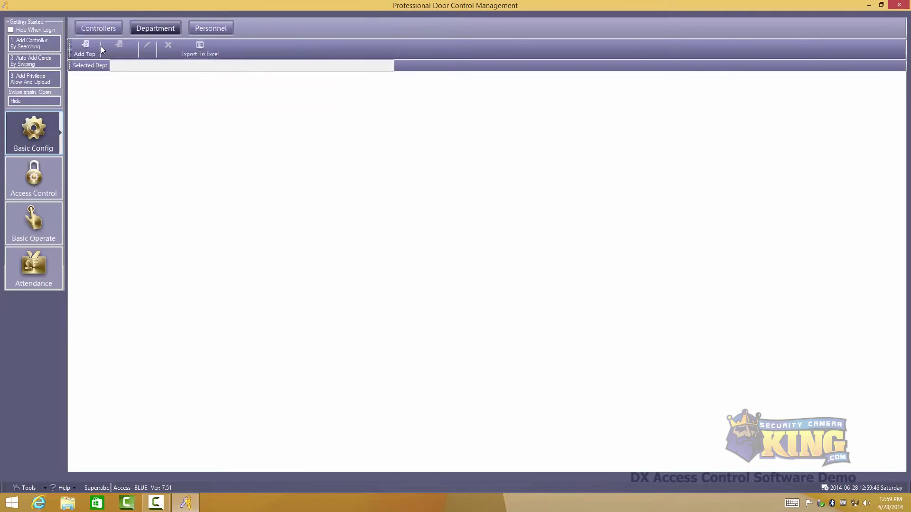
# - Begin adding a top-level department, cancel it, and switch to the empty Personnel list
pyautogui.click(87, 50)
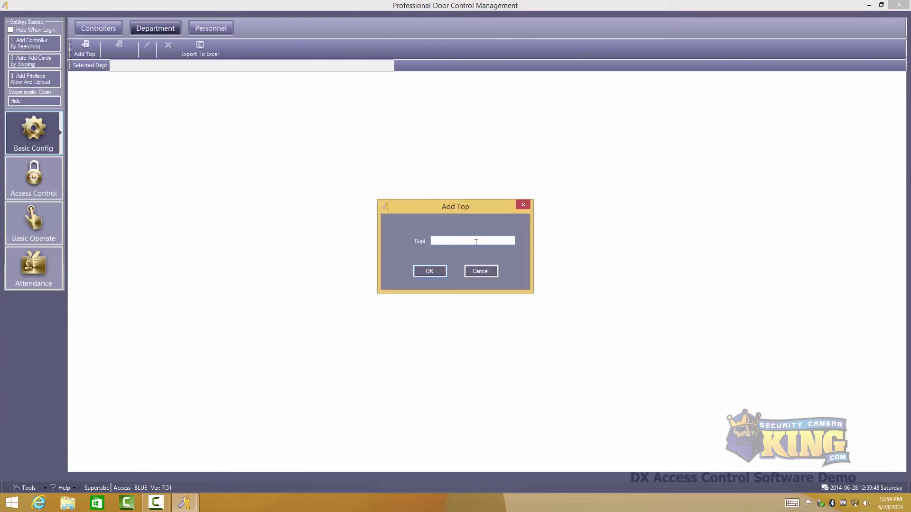
pyautogui.click(479, 271)
pyautogui.click(212, 30)
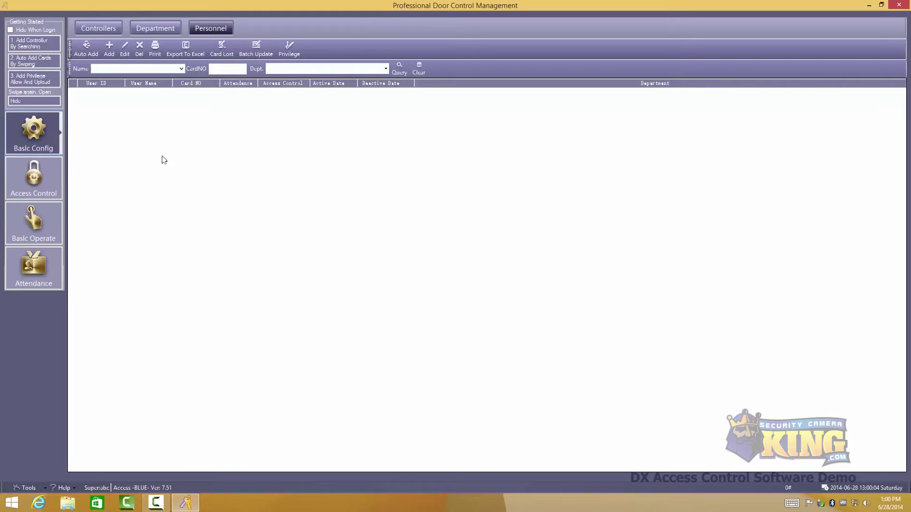
pyautogui.click(88, 50)
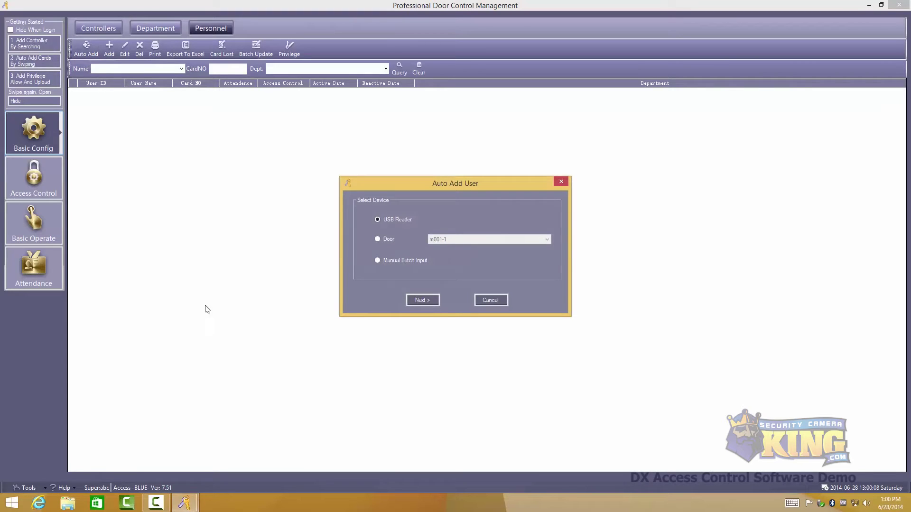
pyautogui.click(422, 300)
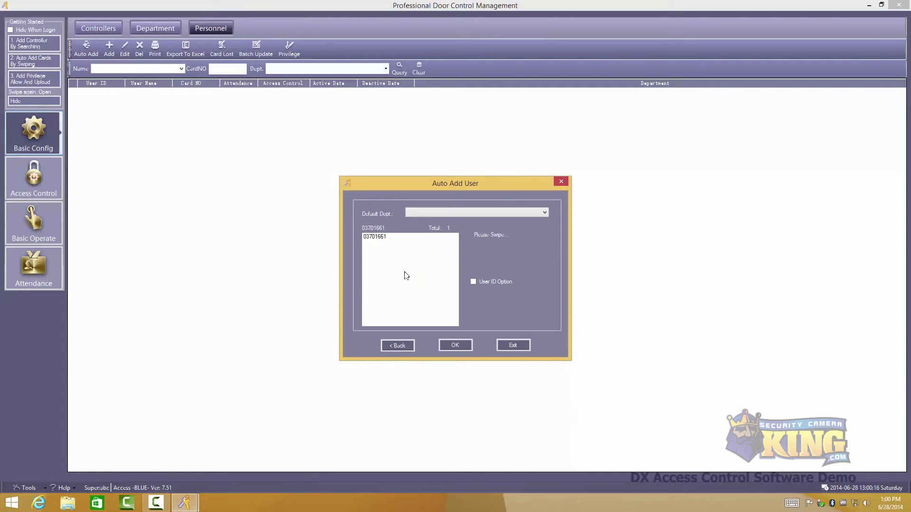
pyautogui.click(371, 241)
pyautogui.click(459, 215)
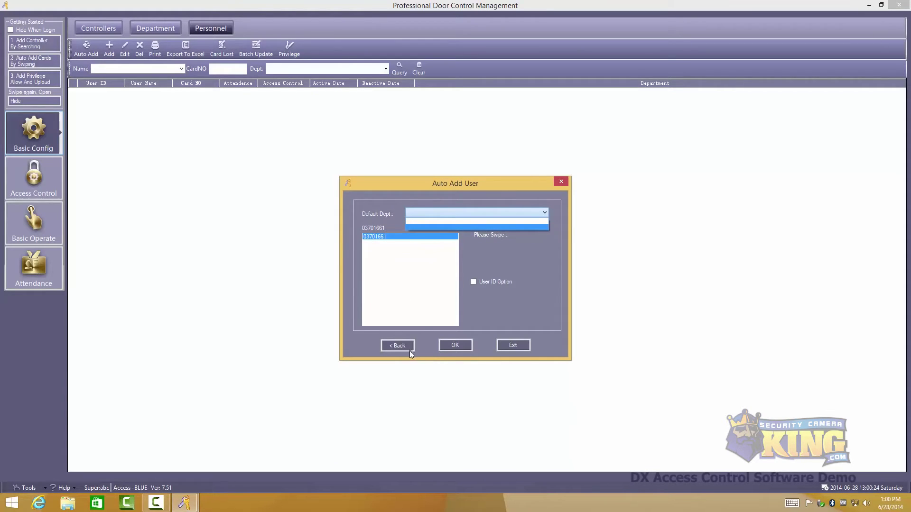
pyautogui.click(514, 346)
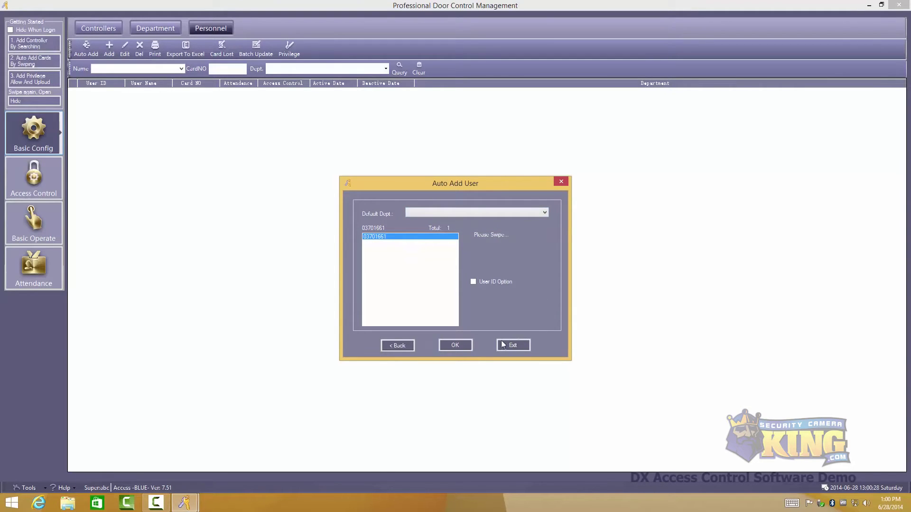
pyautogui.click(513, 345)
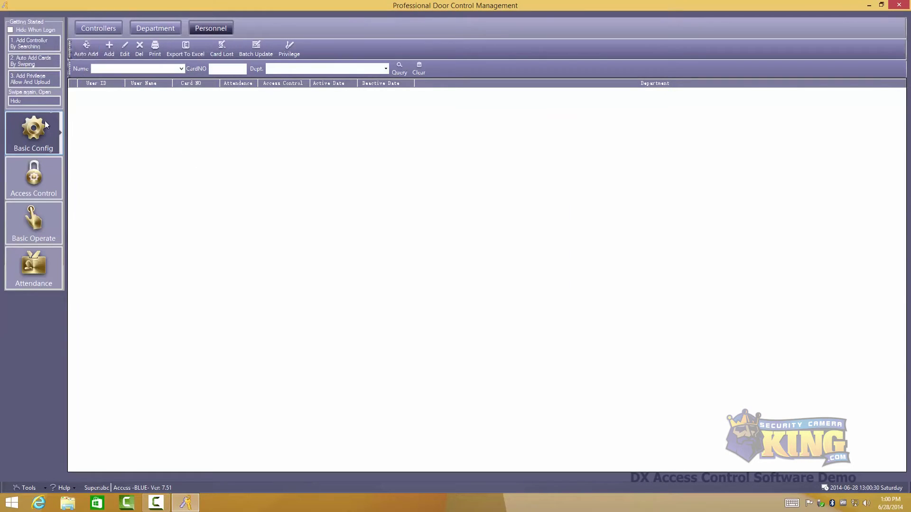
pyautogui.click(34, 177)
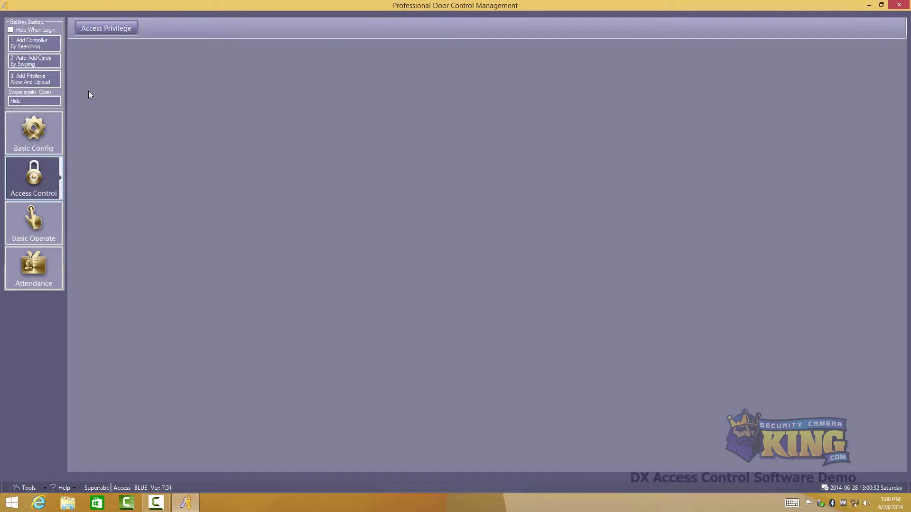
# - Browse doors m001-1 and m001-3 in Access Privileges Assignment, exit, and go to Basic Operate
pyautogui.click(105, 30)
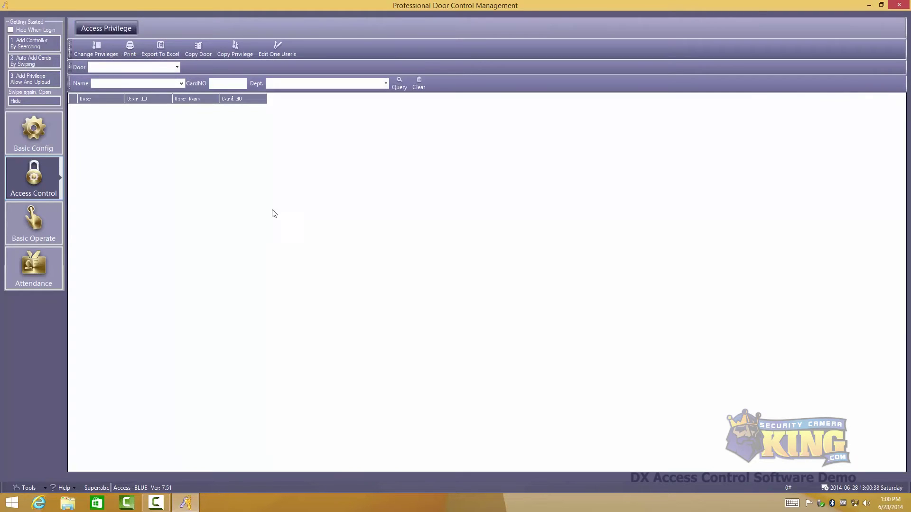
pyautogui.click(104, 53)
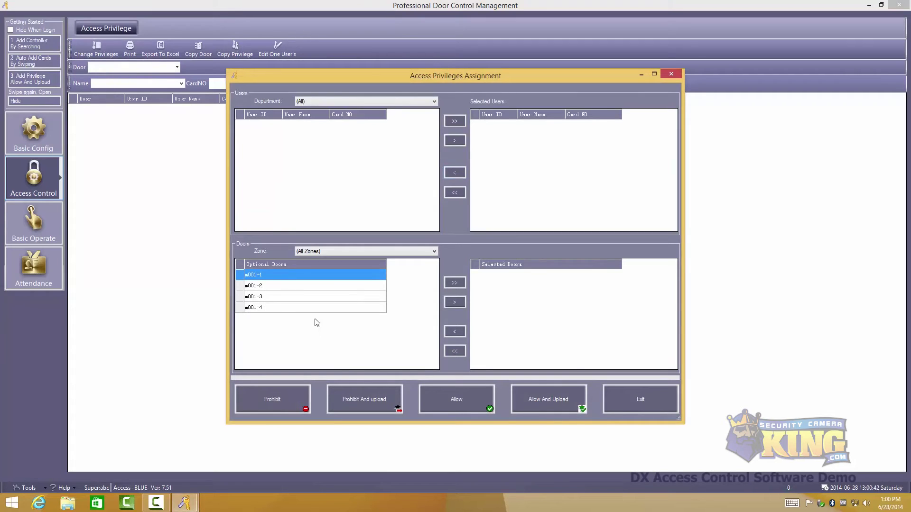
pyautogui.click(266, 286)
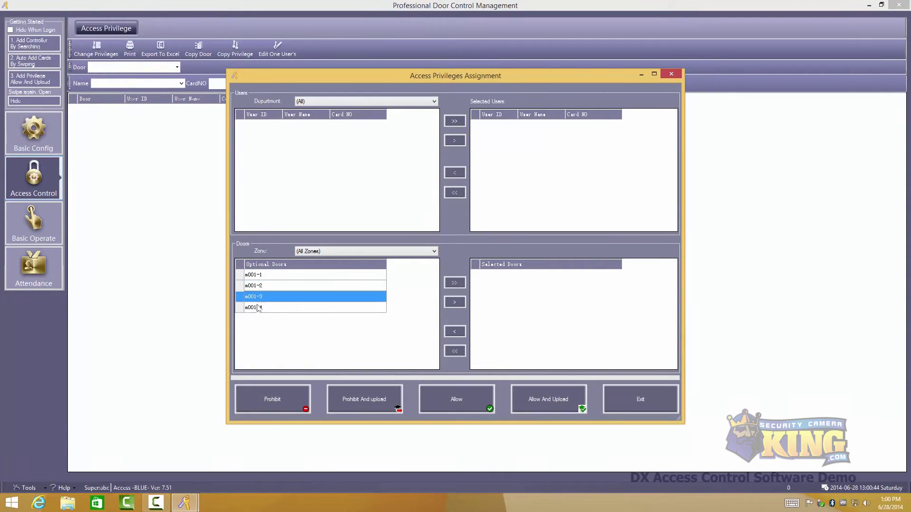
pyautogui.click(260, 307)
pyautogui.click(260, 285)
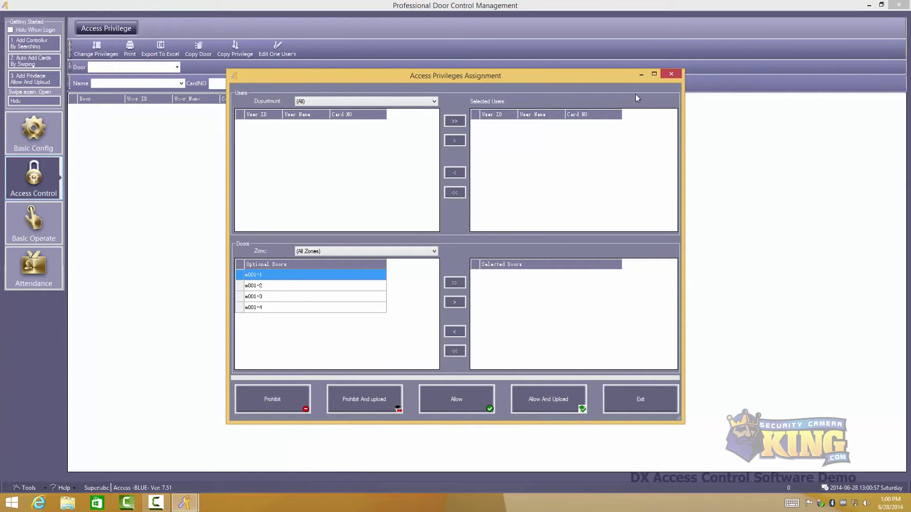
pyautogui.click(670, 74)
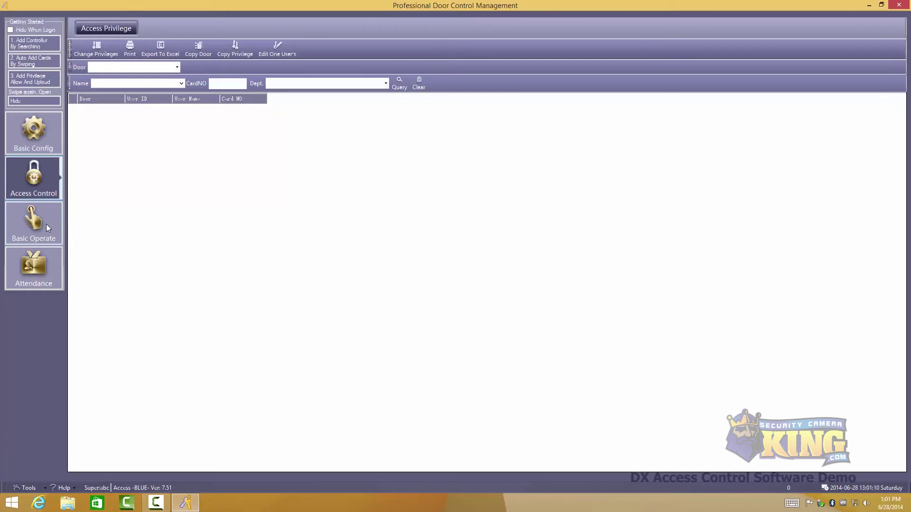
pyautogui.click(29, 220)
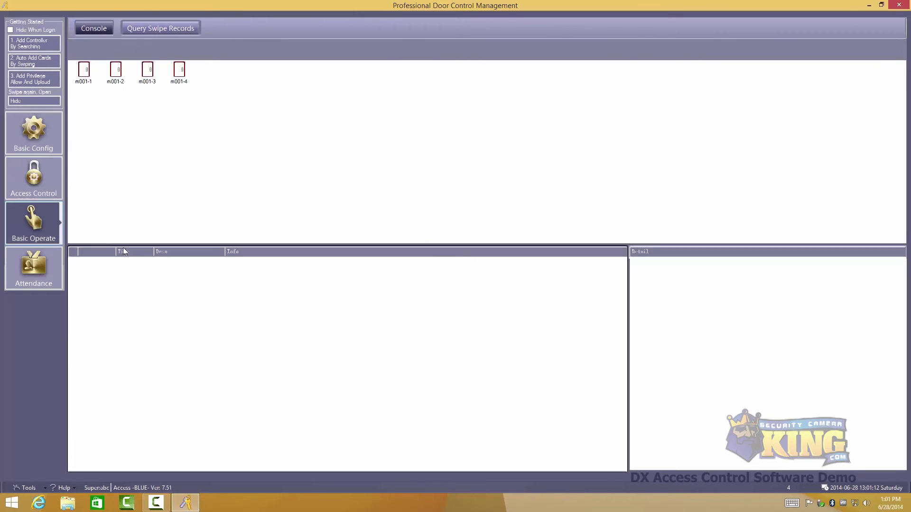
# - Select doors m001-1 to m001-4 one by one, then clear the selection
pyautogui.click(86, 72)
pyautogui.click(115, 71)
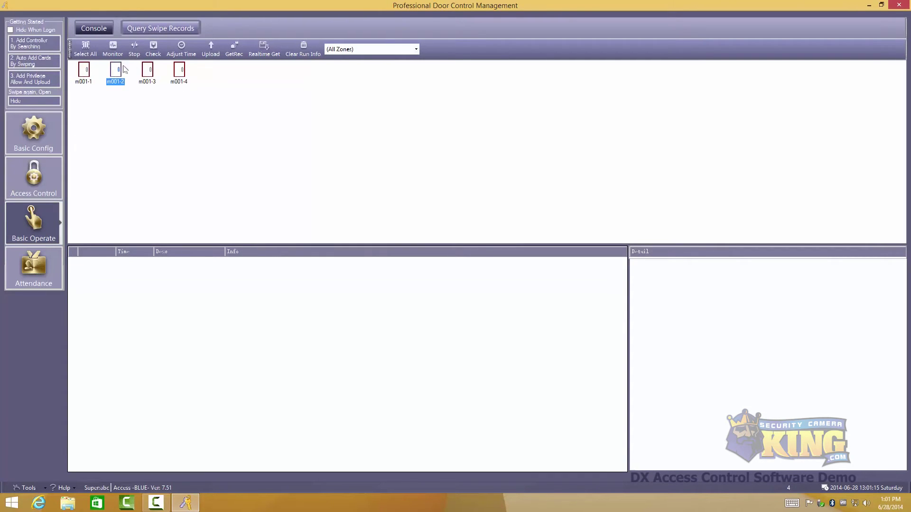
pyautogui.click(148, 72)
pyautogui.click(178, 71)
pyautogui.click(231, 88)
# - Select all four doors, start monitoring, check their status, and request a clock adjustment
pyautogui.click(86, 50)
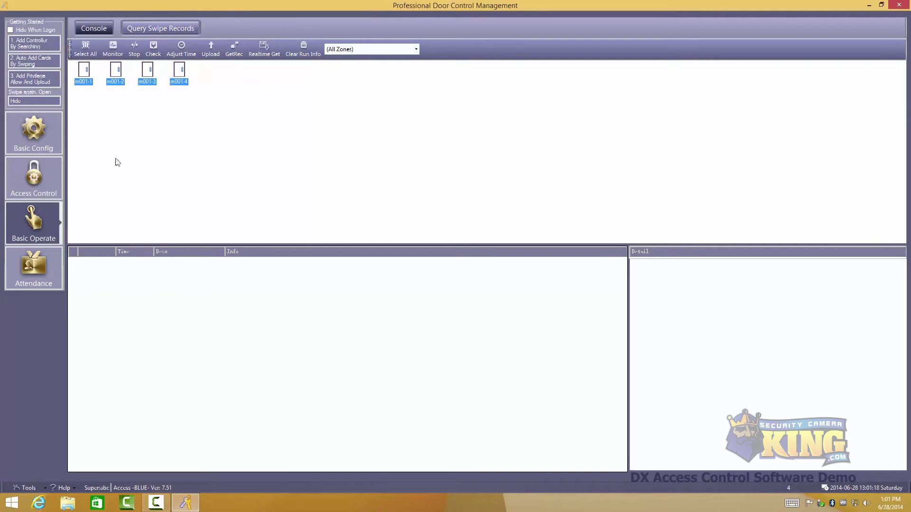
pyautogui.click(112, 50)
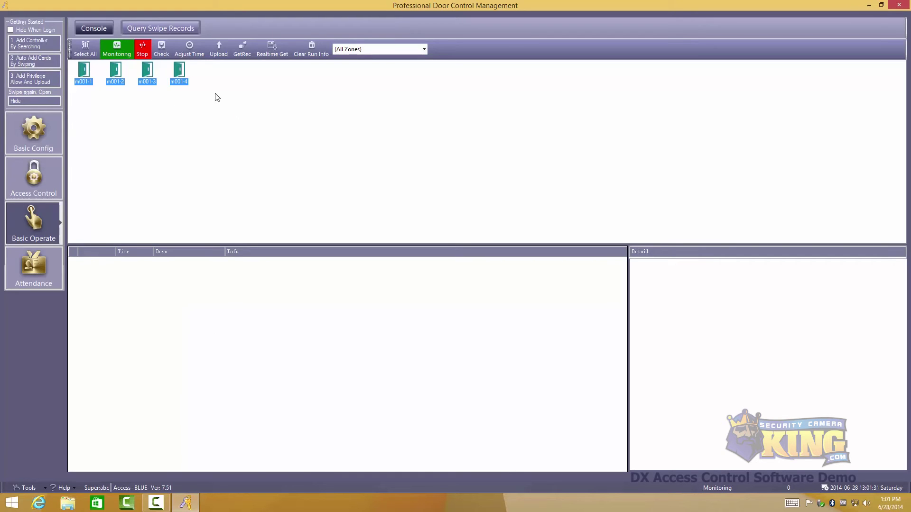
pyautogui.click(162, 49)
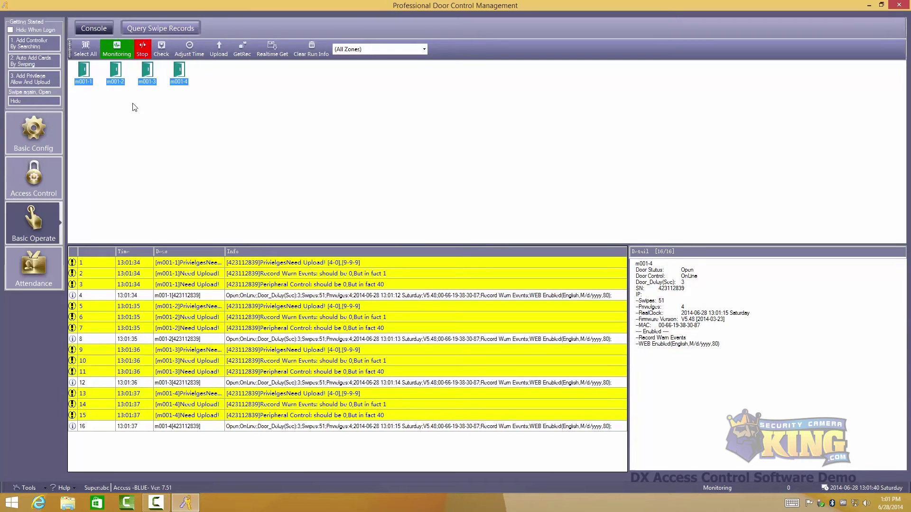
pyautogui.click(188, 50)
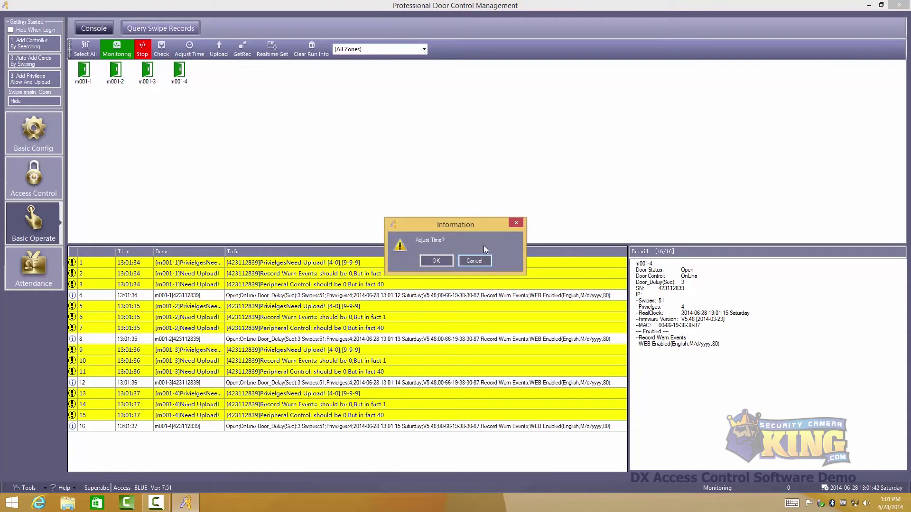
# - Sync the controller clocks and upload basic configuration and access privileges
pyautogui.click(437, 260)
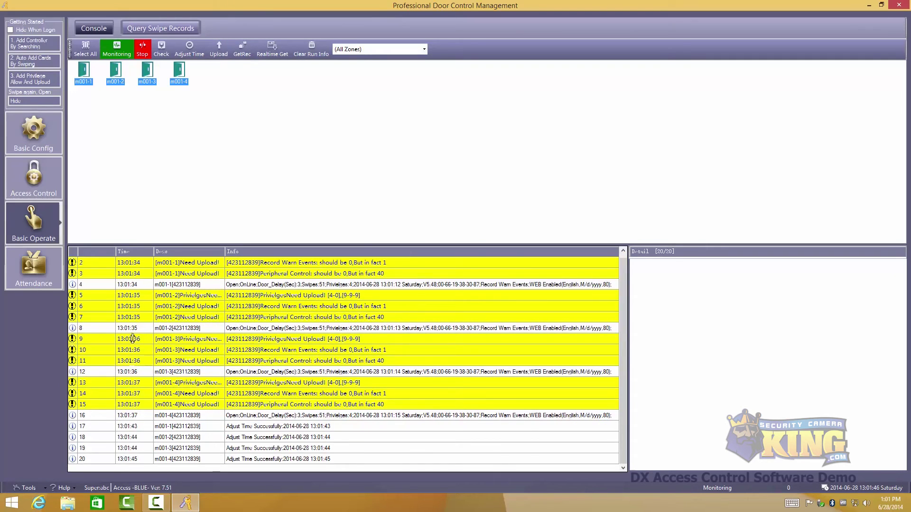
pyautogui.click(219, 50)
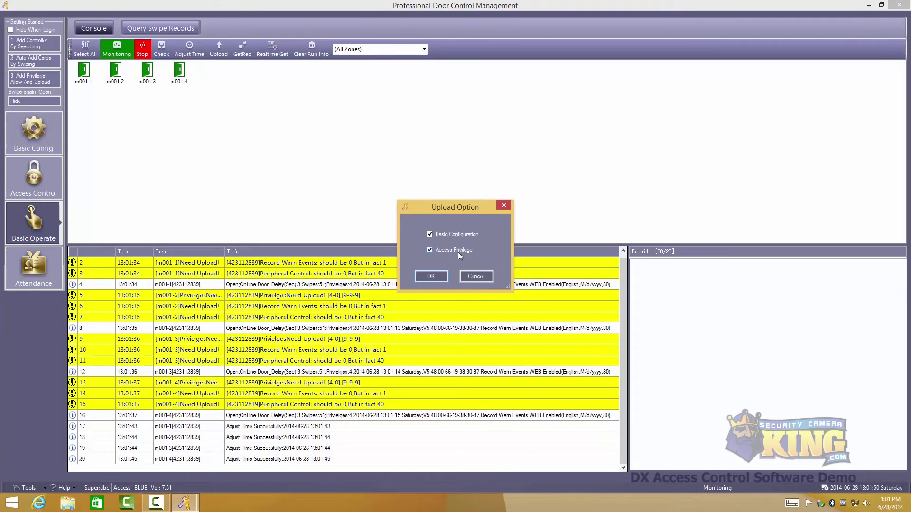
pyautogui.click(505, 207)
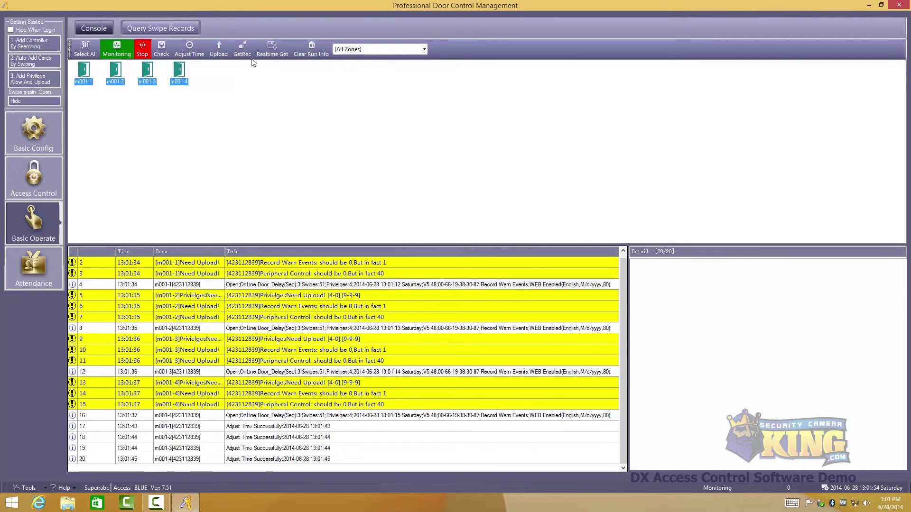
# - Retrieve the 51 swipe records and start realtime record collection
pyautogui.click(242, 50)
pyautogui.click(437, 262)
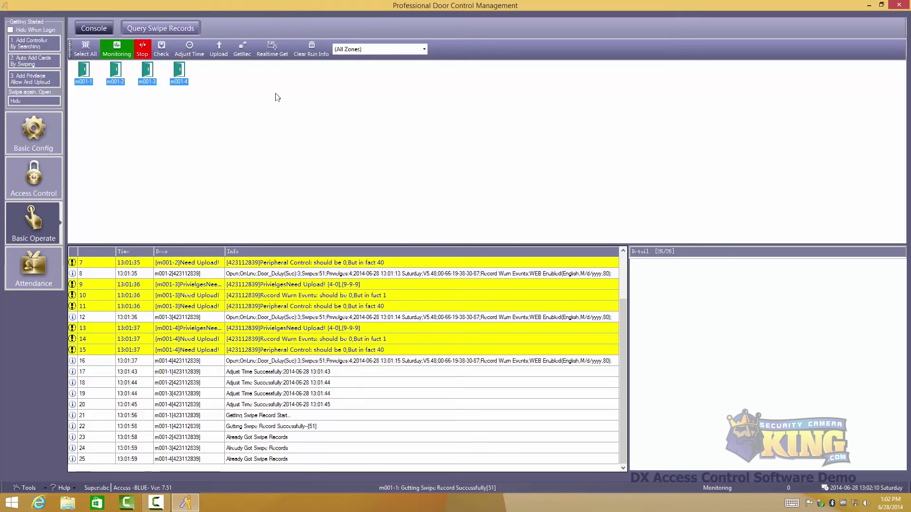
pyautogui.click(271, 51)
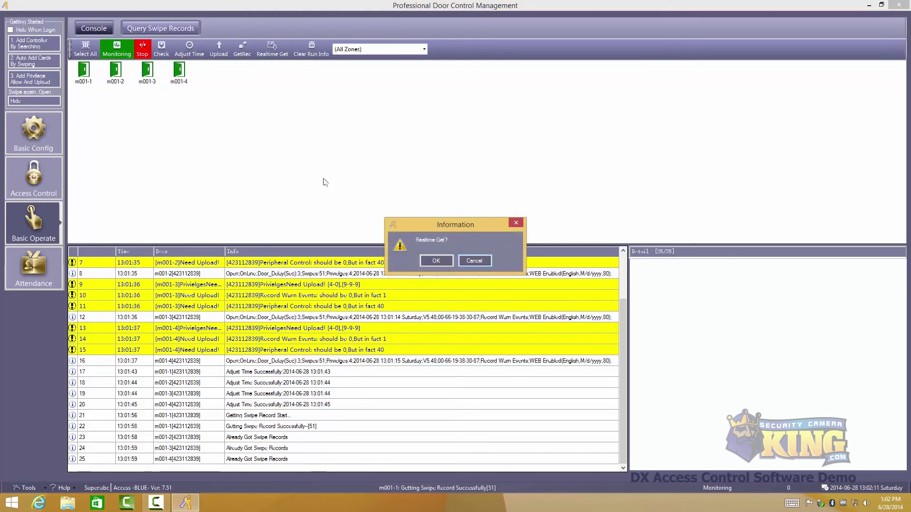
pyautogui.click(436, 261)
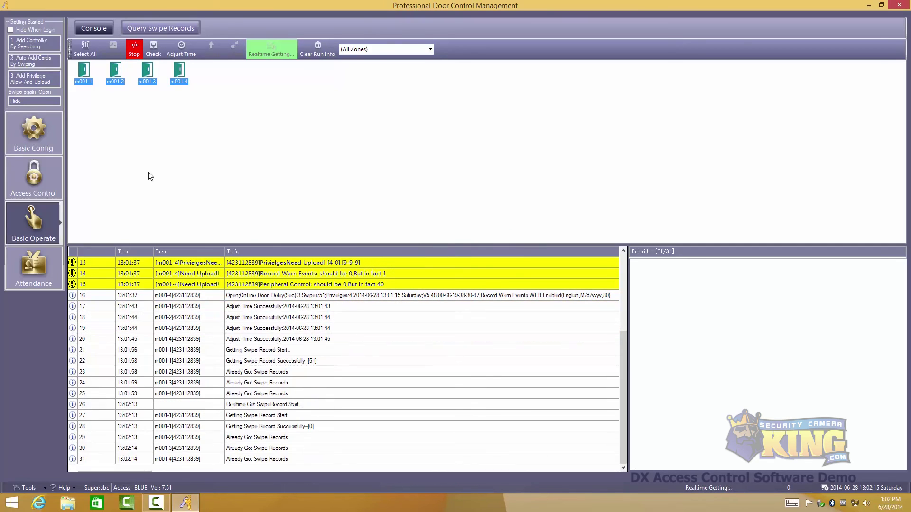
pyautogui.click(32, 487)
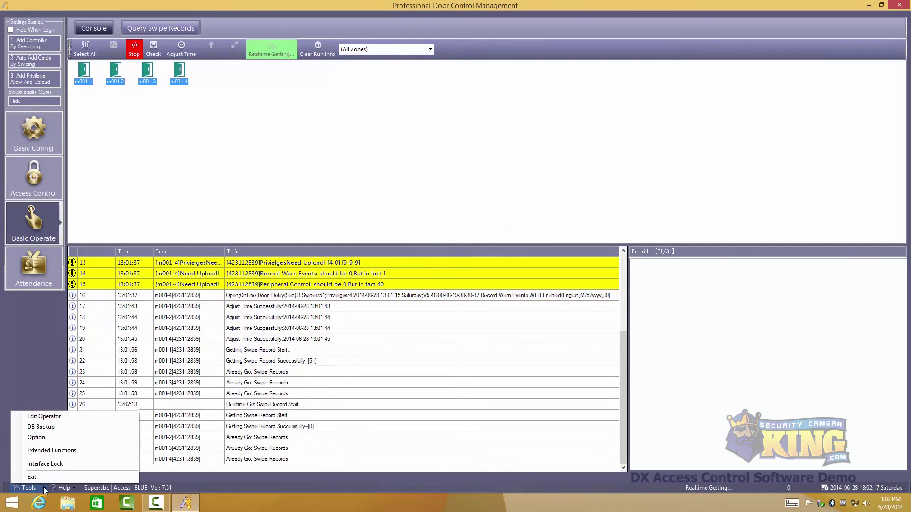
# - Enter the password for Extended Functions, then cancel the dialog without changes
pyautogui.click(51, 450)
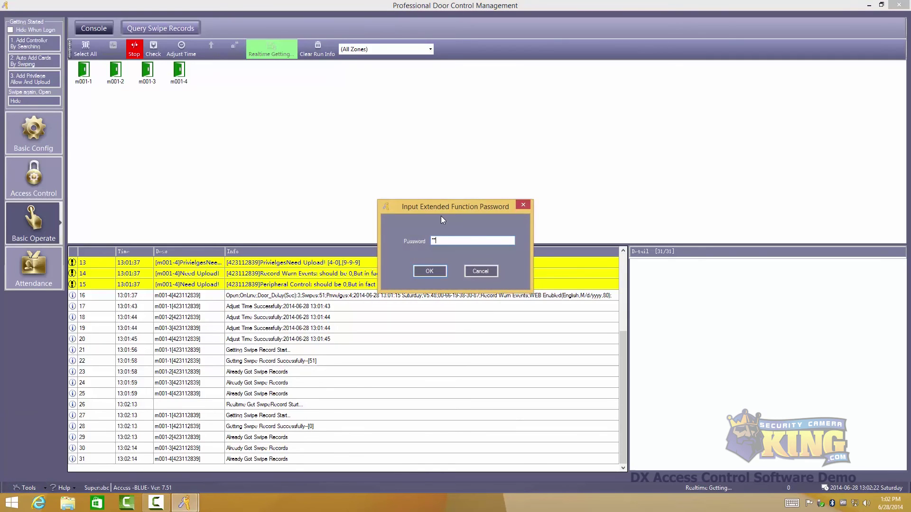
pyautogui.click(429, 271)
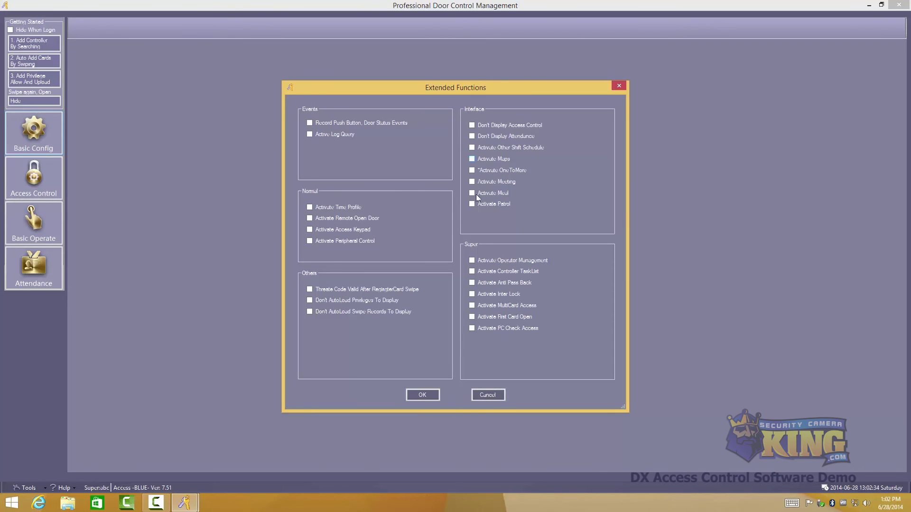
pyautogui.click(483, 395)
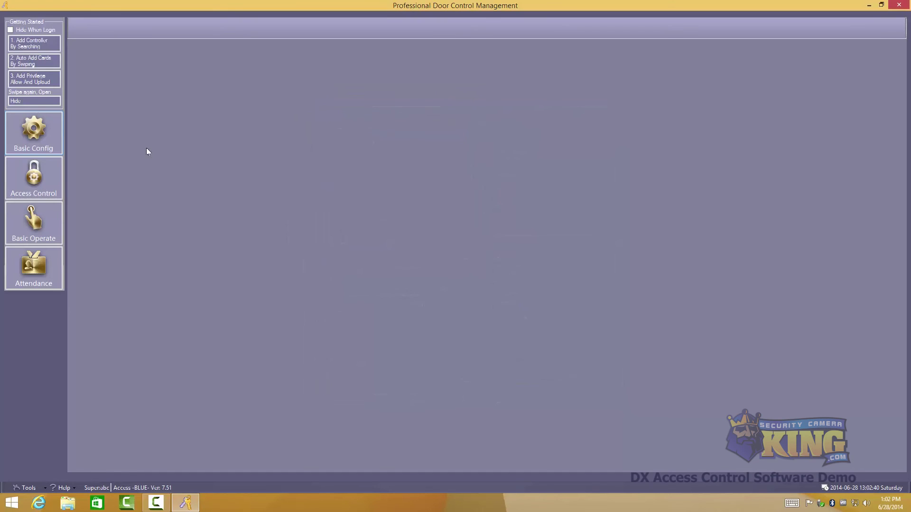
# - View the attendance report and Normal Shift Rules, then return to Basic Config
pyautogui.click(42, 272)
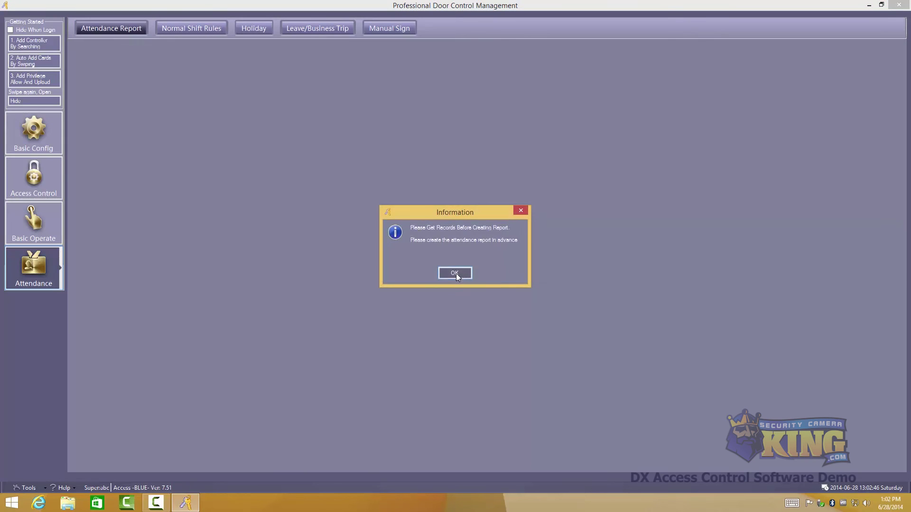
pyautogui.click(456, 272)
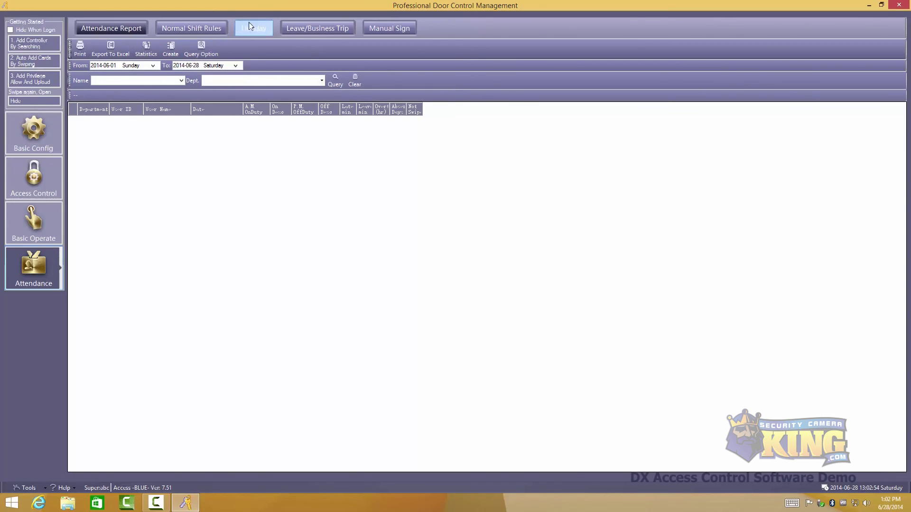
pyautogui.click(191, 28)
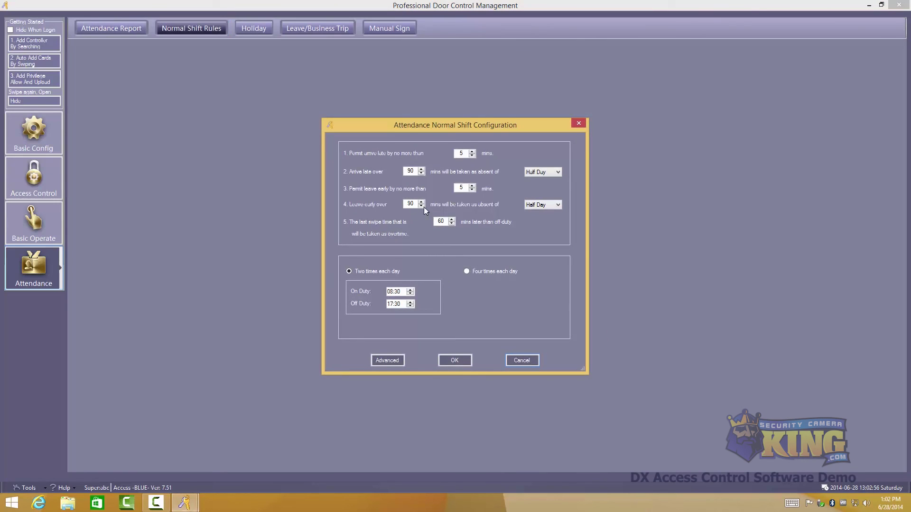
pyautogui.click(580, 125)
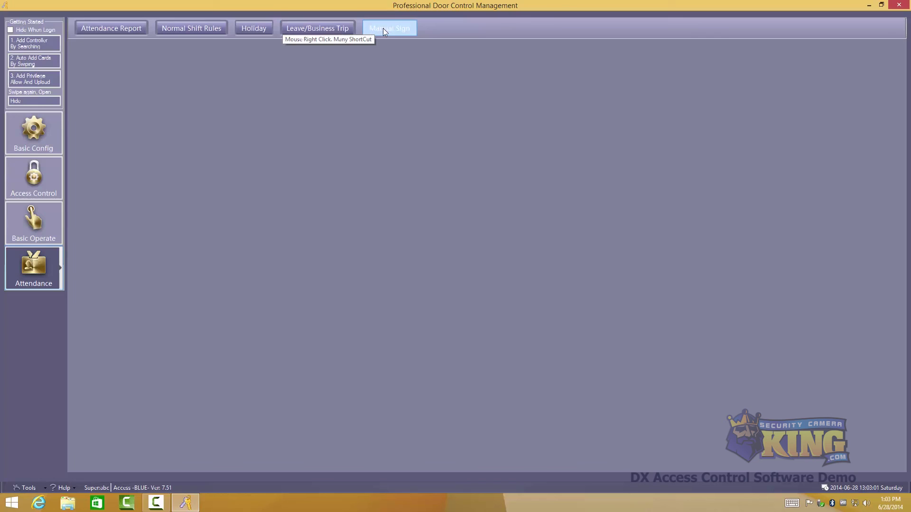
pyautogui.click(33, 134)
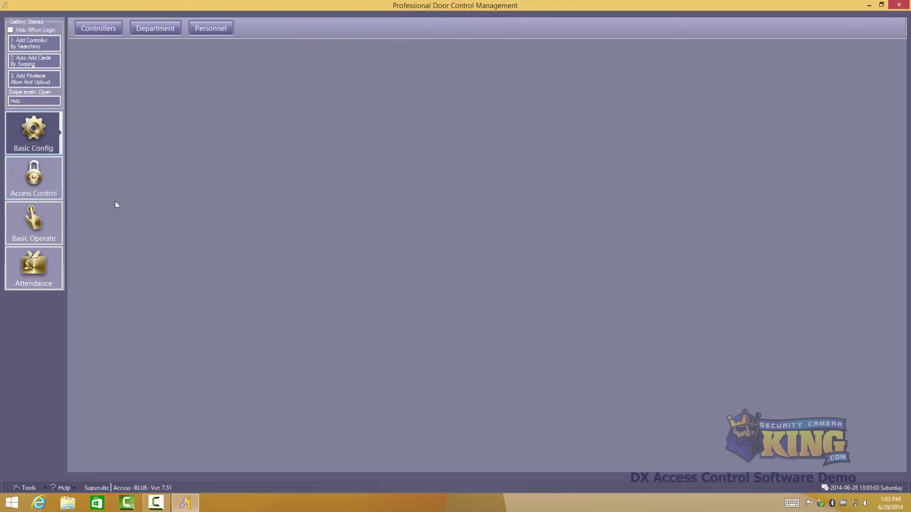
# - Return to the Basic Operate console via Access Control and select door m001-1
pyautogui.click(38, 171)
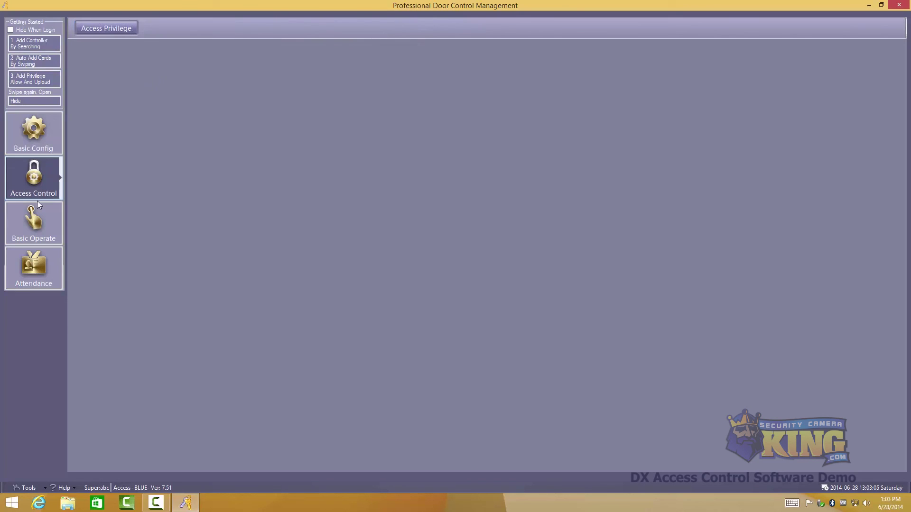
pyautogui.click(40, 229)
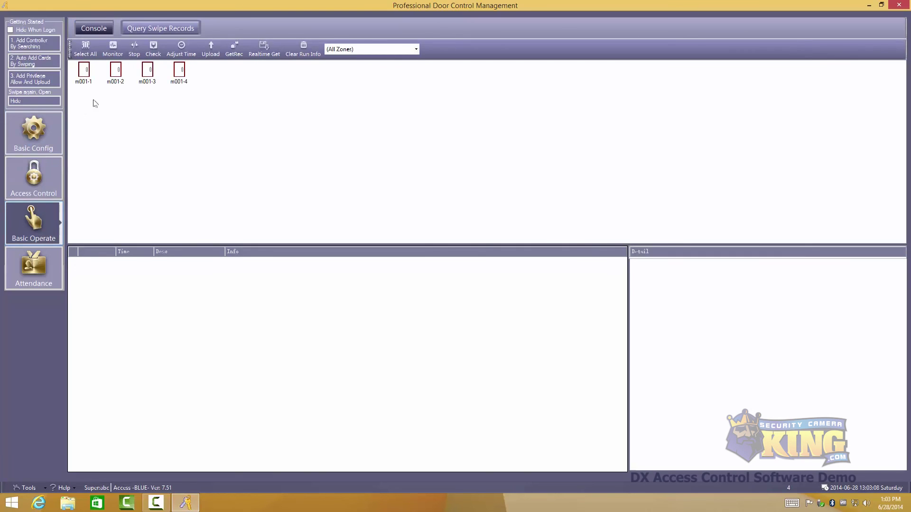
pyautogui.click(86, 73)
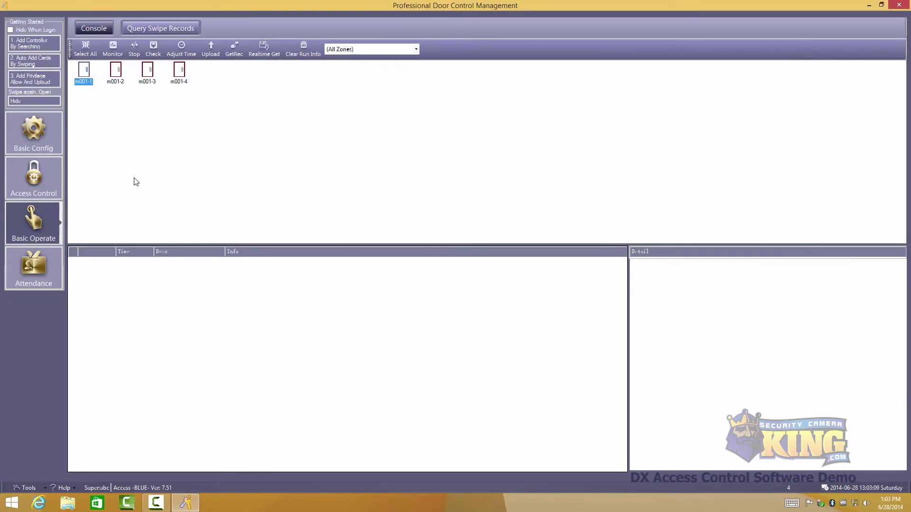